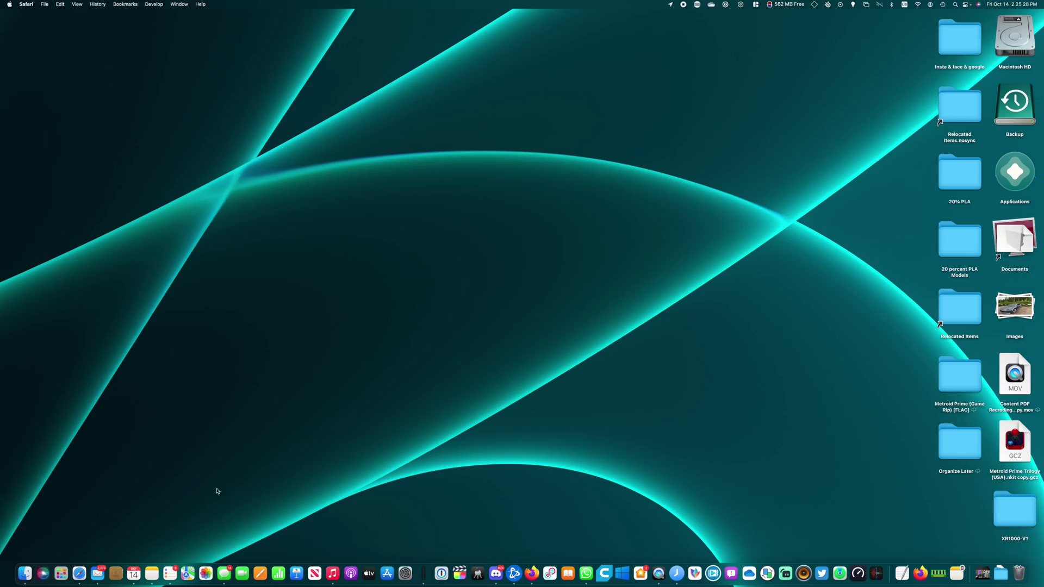
Go to altstore.io in Safari and download the macOS version of AltServer
left_click(79, 574)
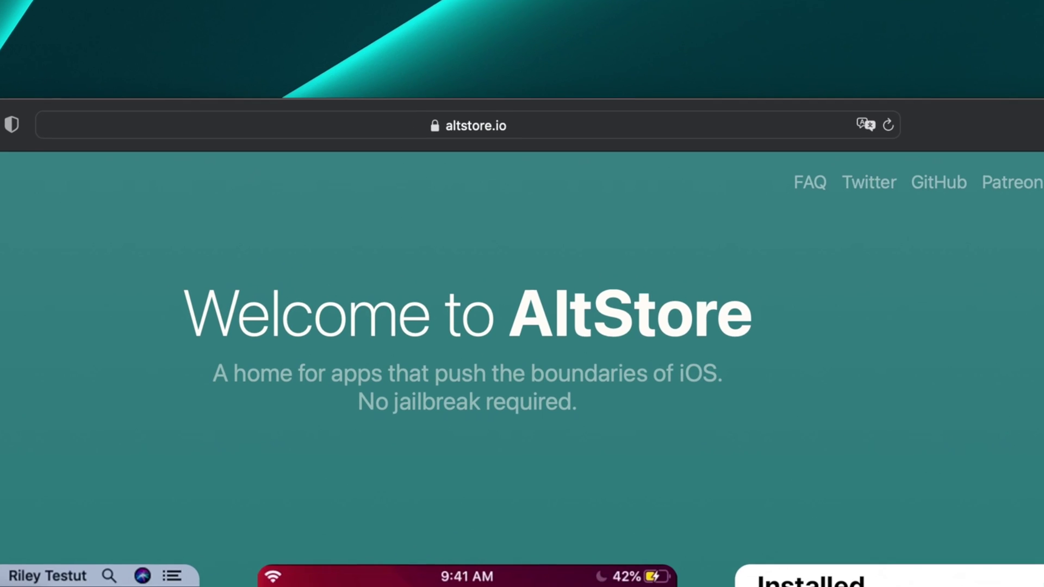
scroll(426, 327, "down", 8)
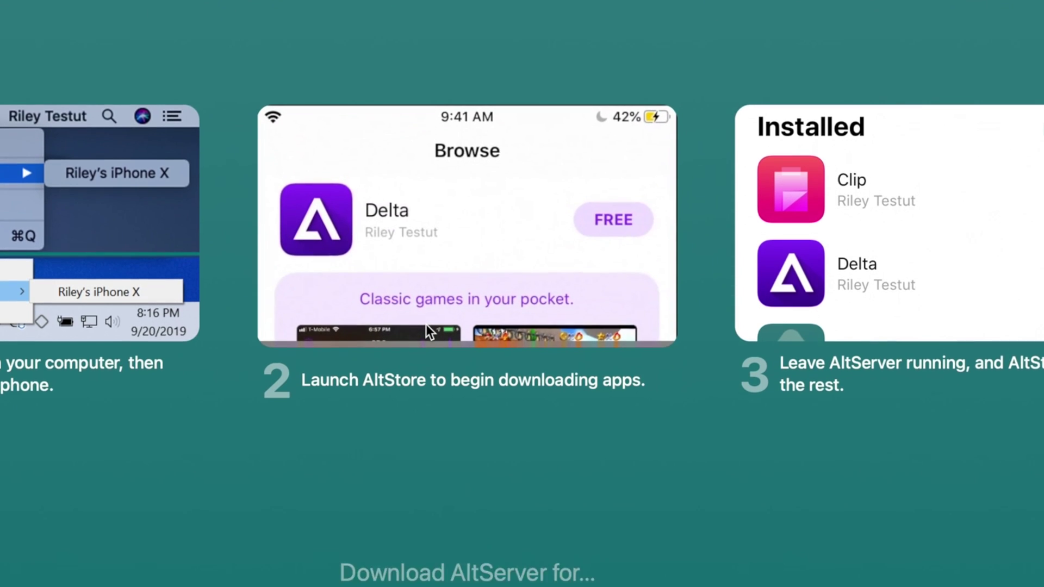
scroll(426, 189, "down", 5)
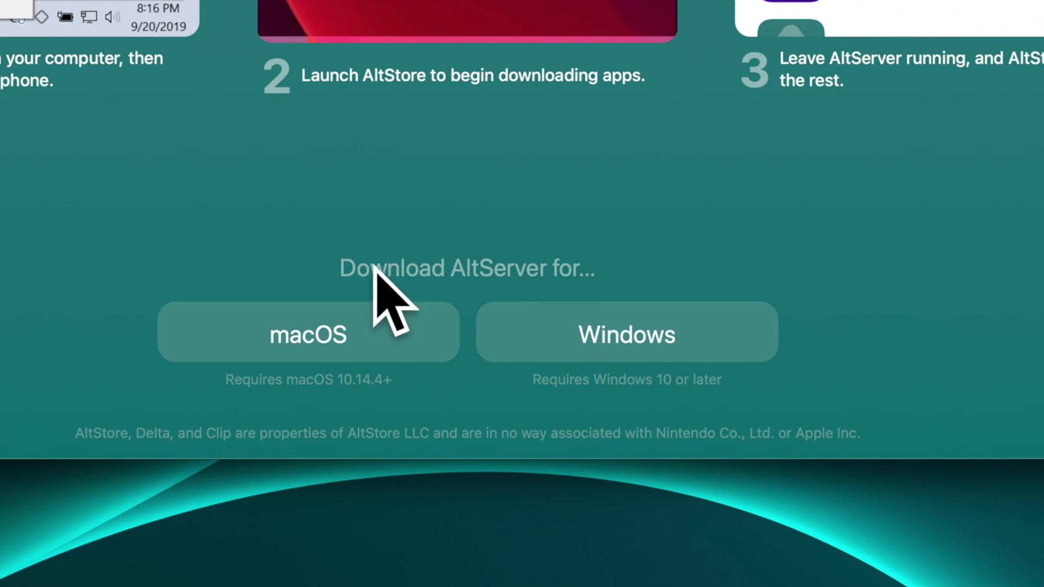
left_click(303, 332)
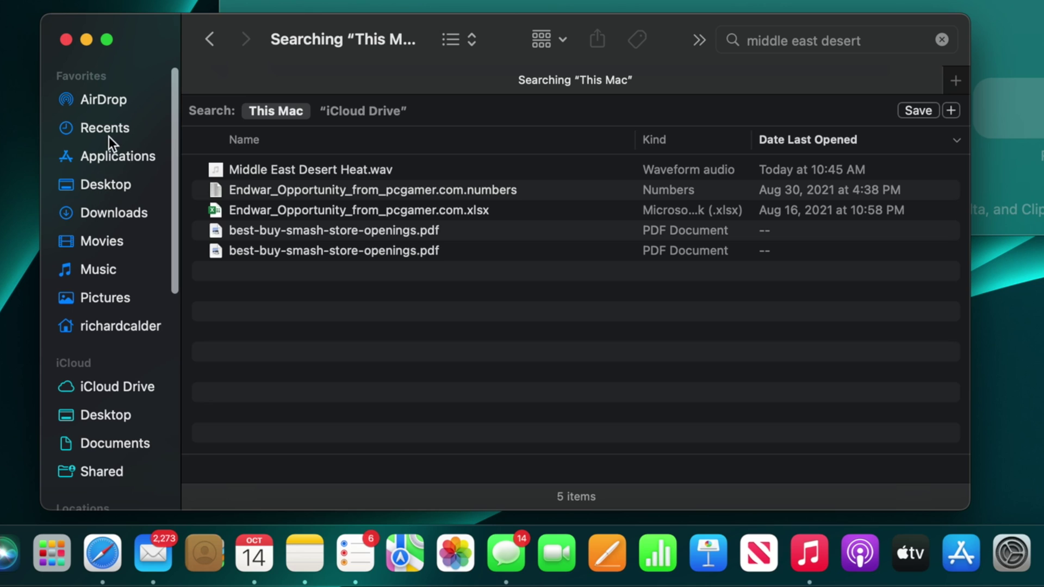
Move AltServer.app from Downloads into Applications, launch it, and bring up its menu-bar options
left_click(131, 213)
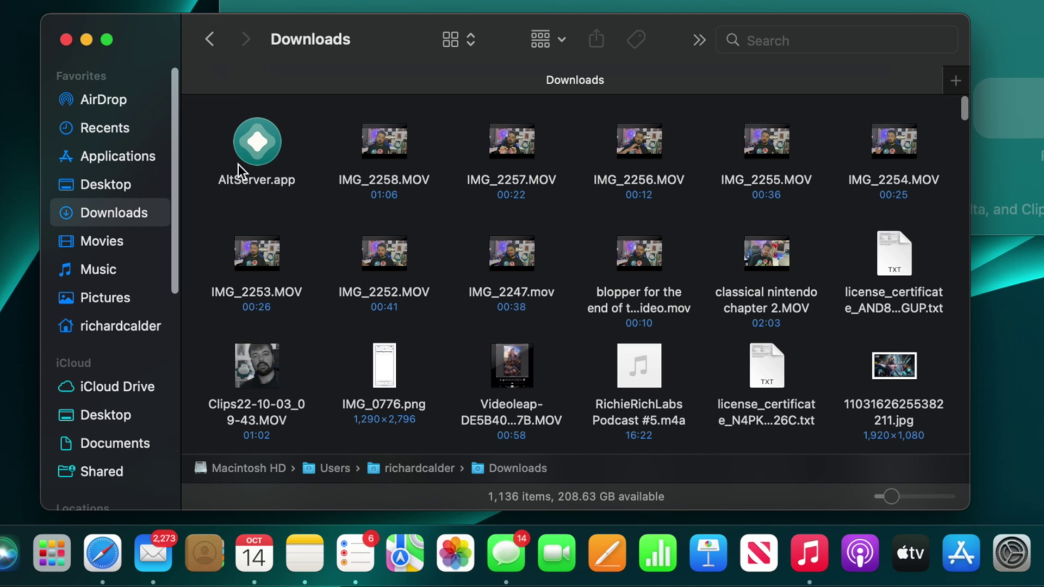
left_click_drag(266, 137, 127, 167)
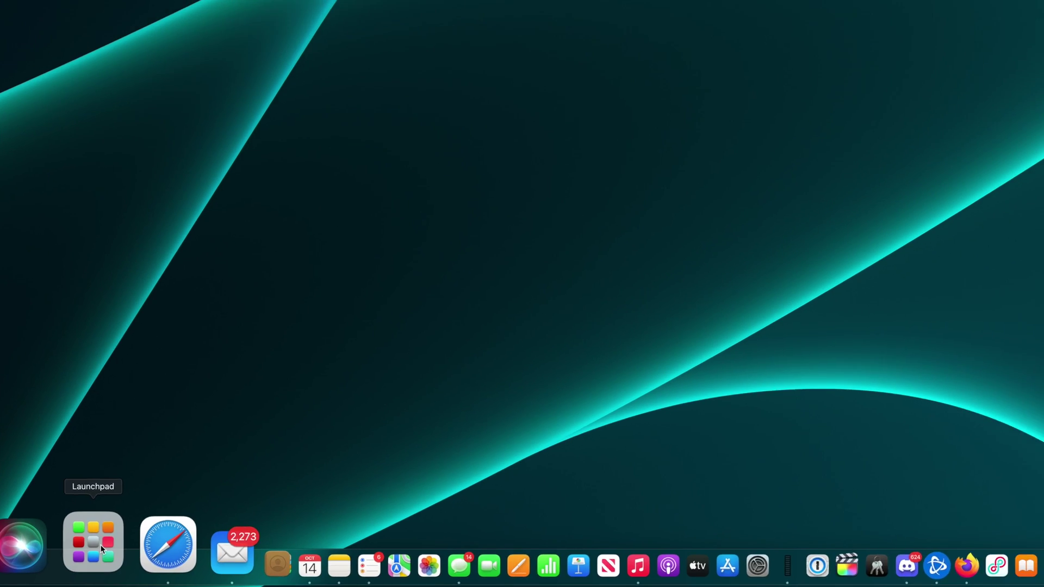
left_click(43, 573)
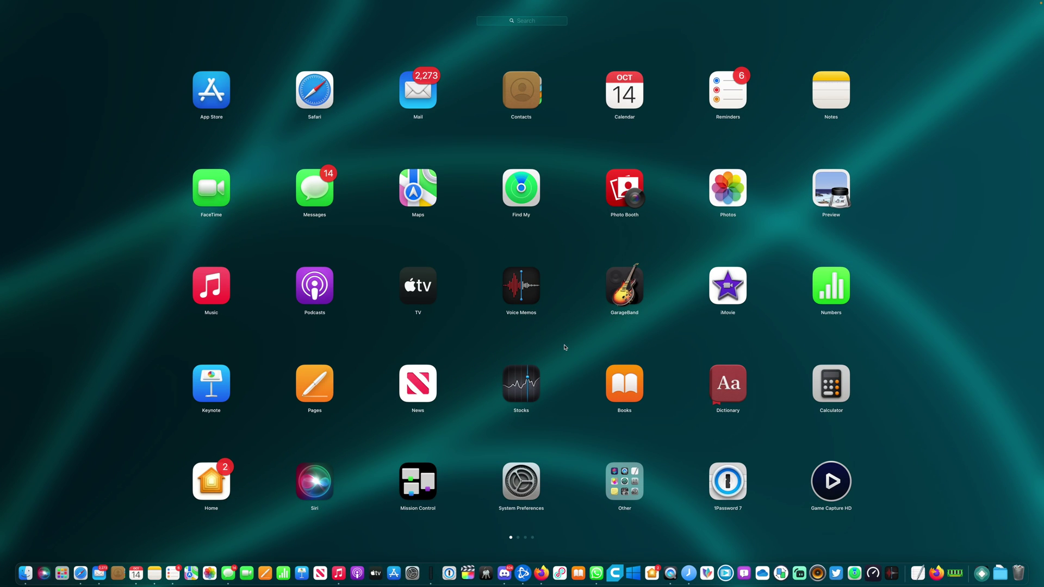
left_click(563, 348)
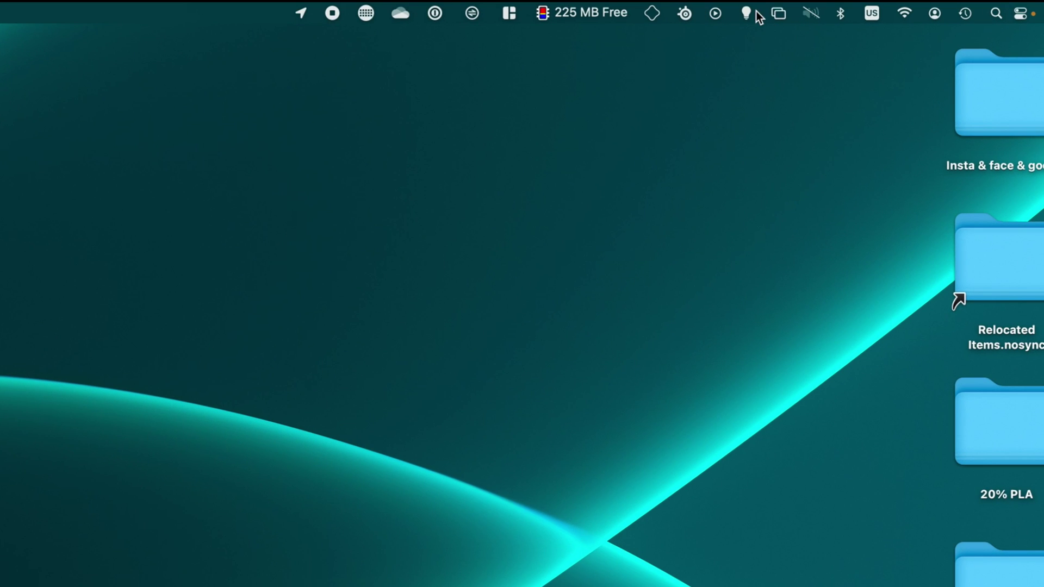
left_click(651, 14)
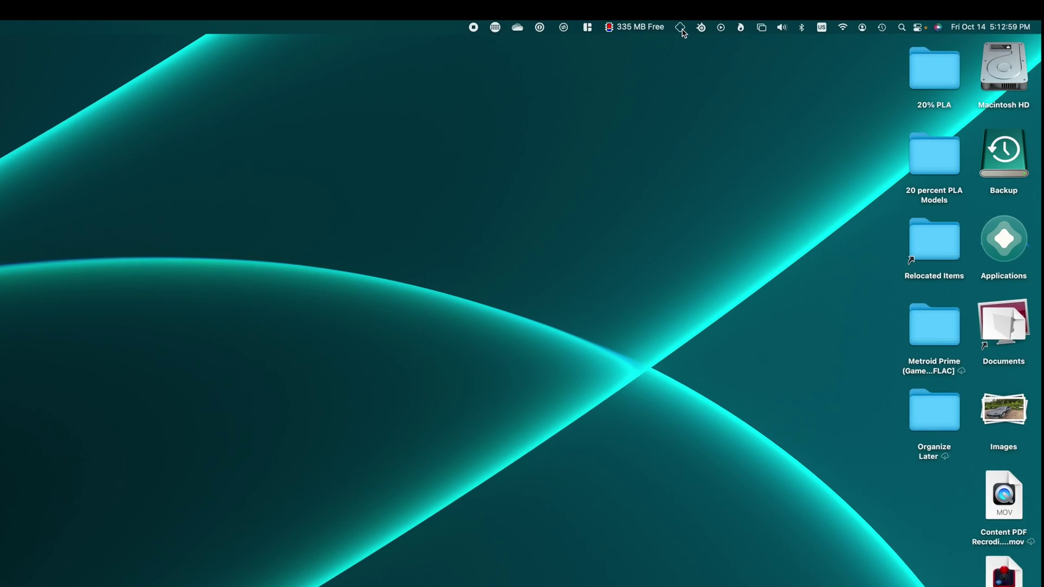
Use AltServer's menu-bar menu to install AltStore on the first listed device
left_click(813, 3)
mouse_move(777, 30)
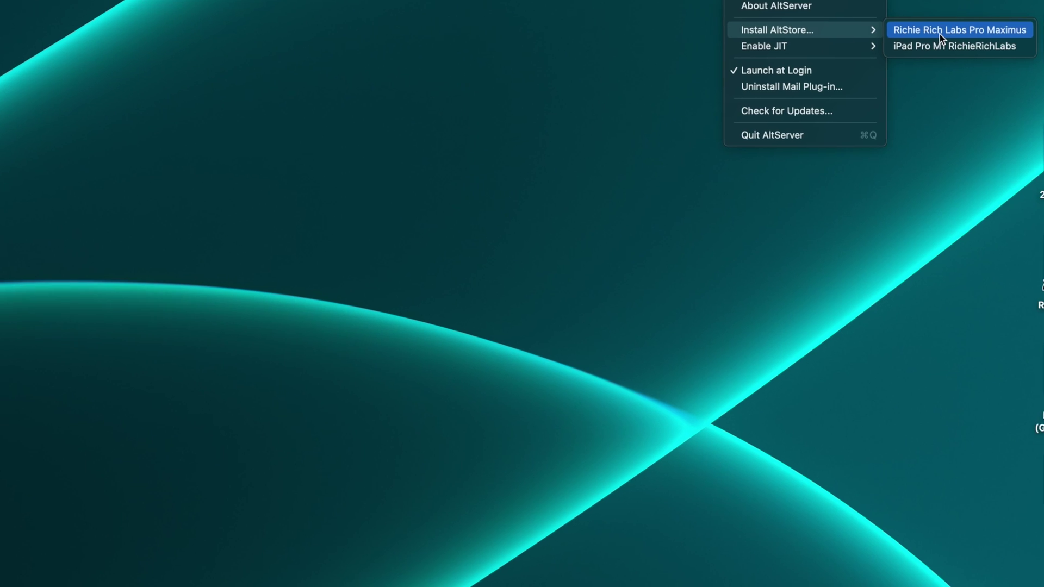
left_click(941, 33)
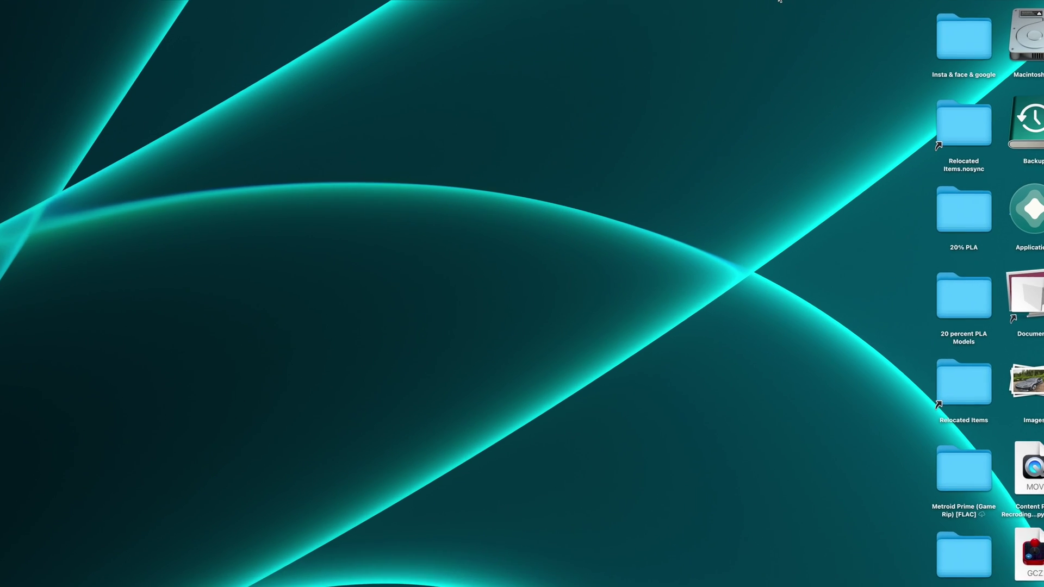
Install AltServer's Mail plug-in, confirming the install and authorising it with the Mac password
left_click(814, 5)
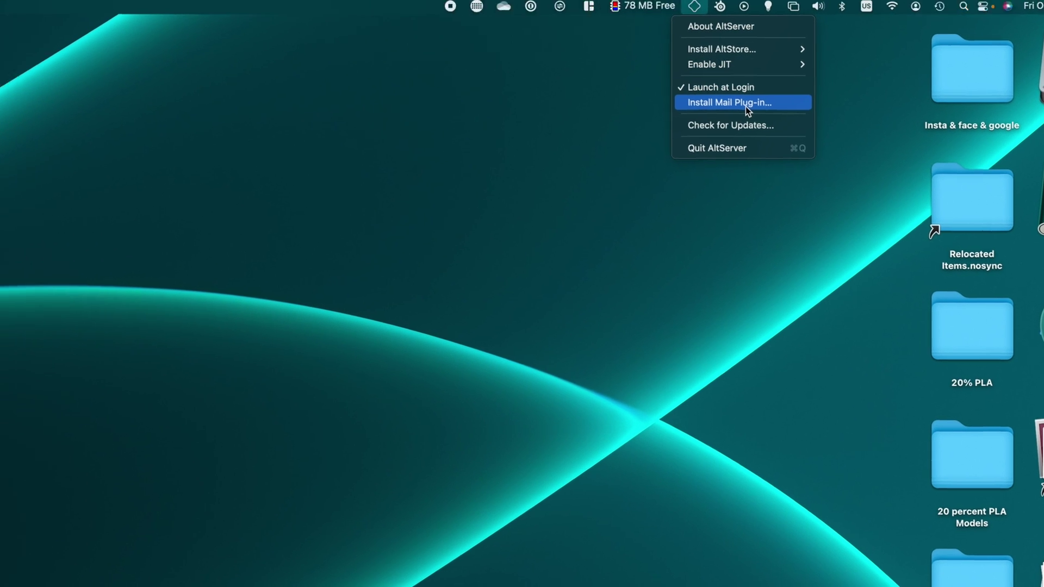
left_click(688, 109)
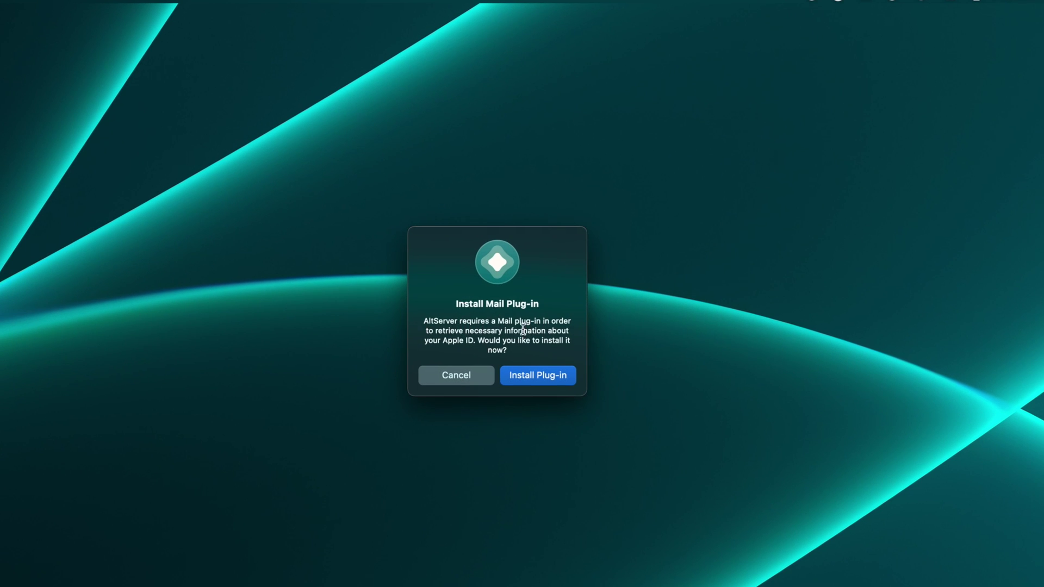
left_click(540, 375)
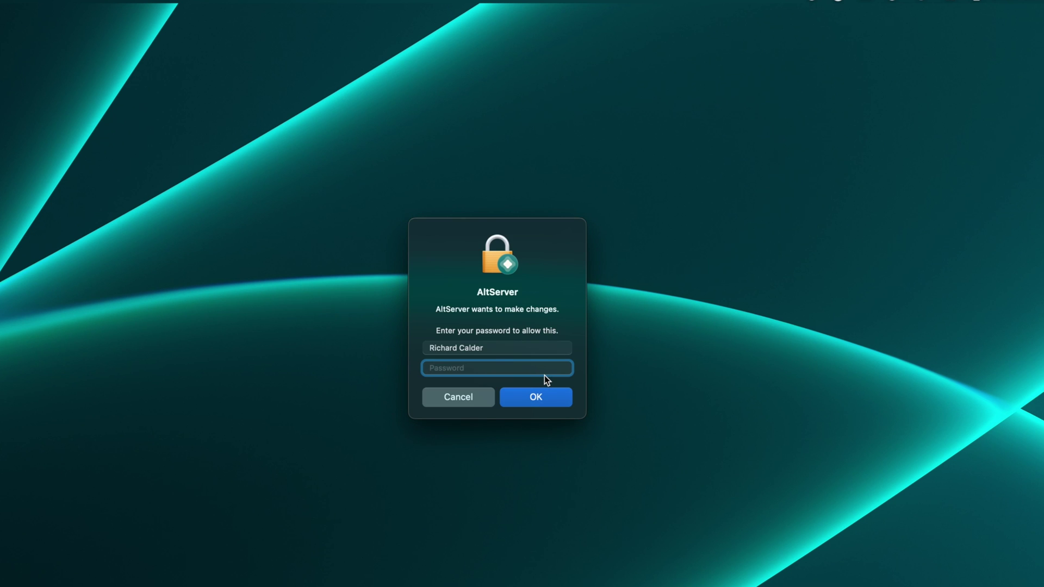
type("password")
key("Return")
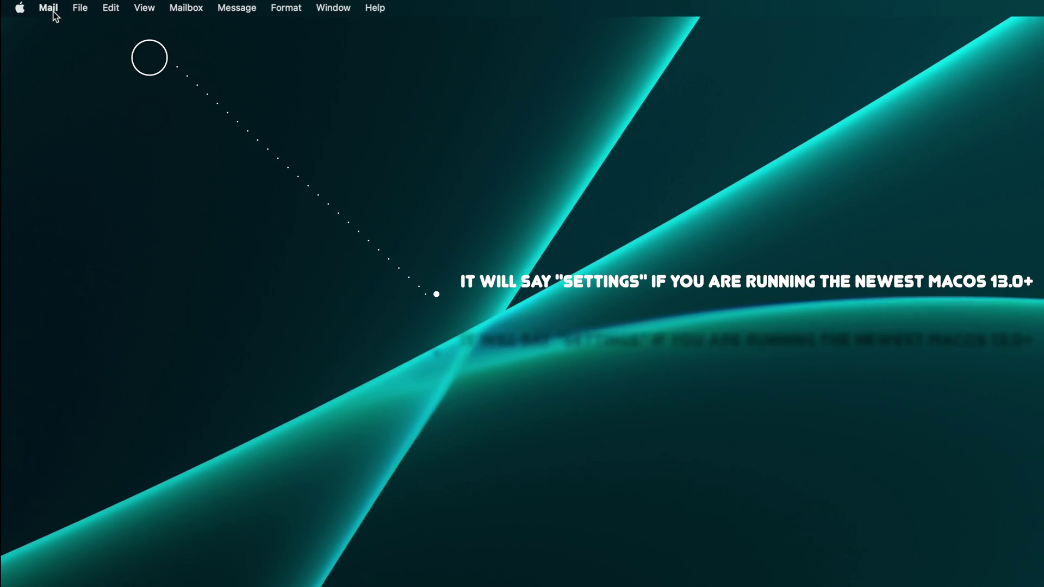
left_click(48, 8)
left_click(73, 39)
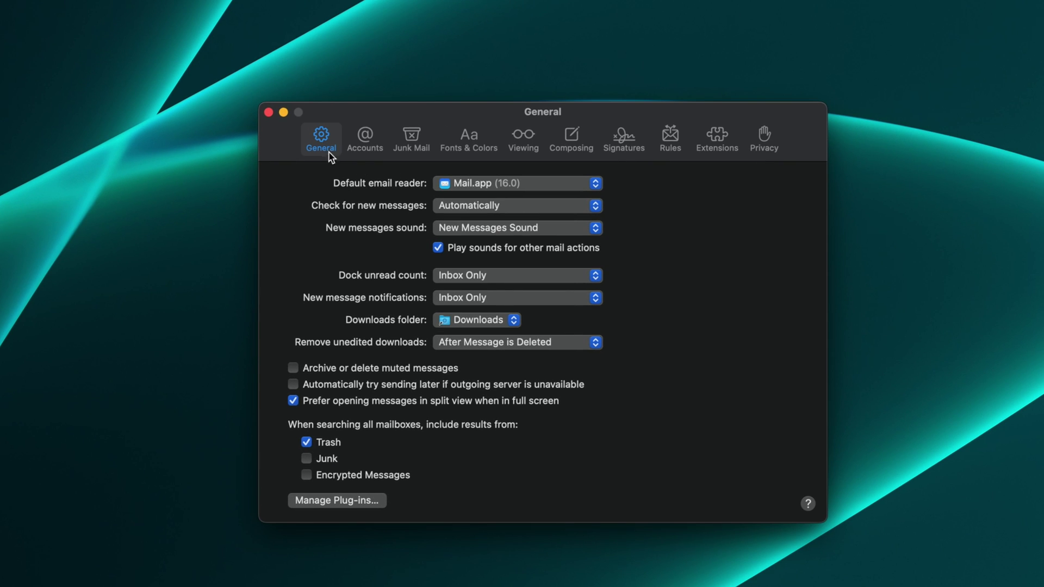
left_click(348, 503)
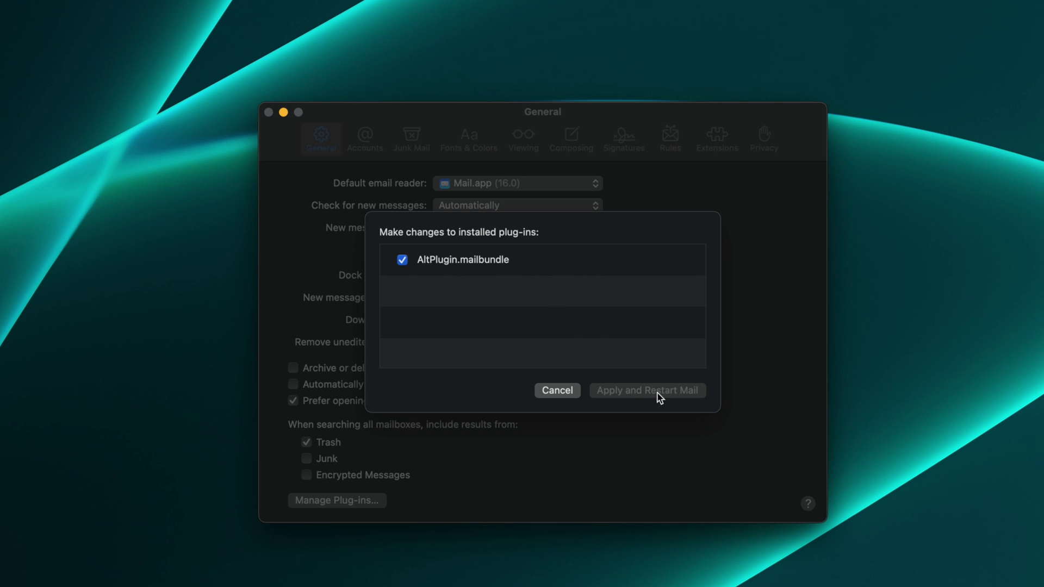
left_click(558, 389)
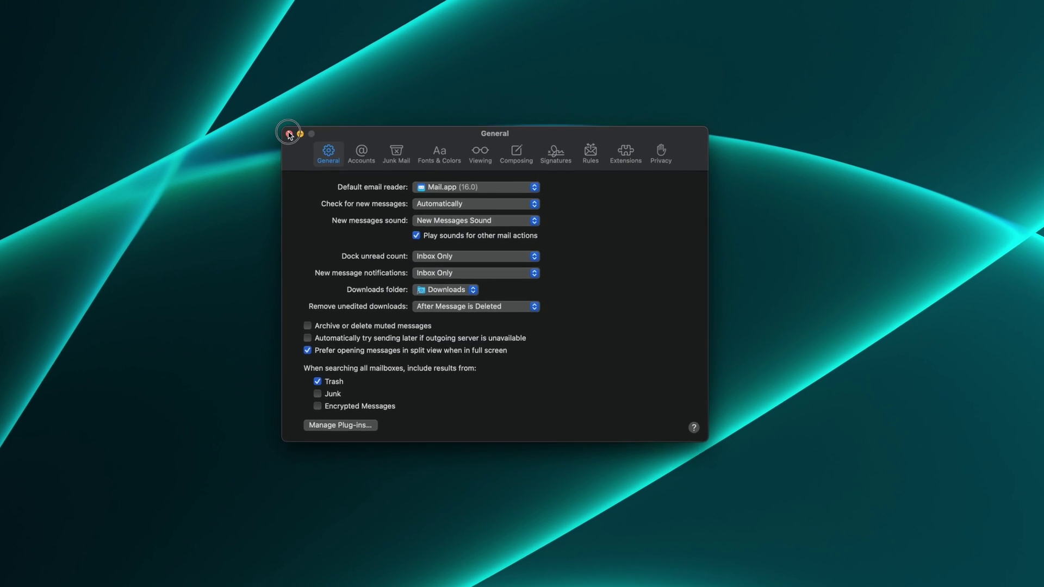
left_click(268, 112)
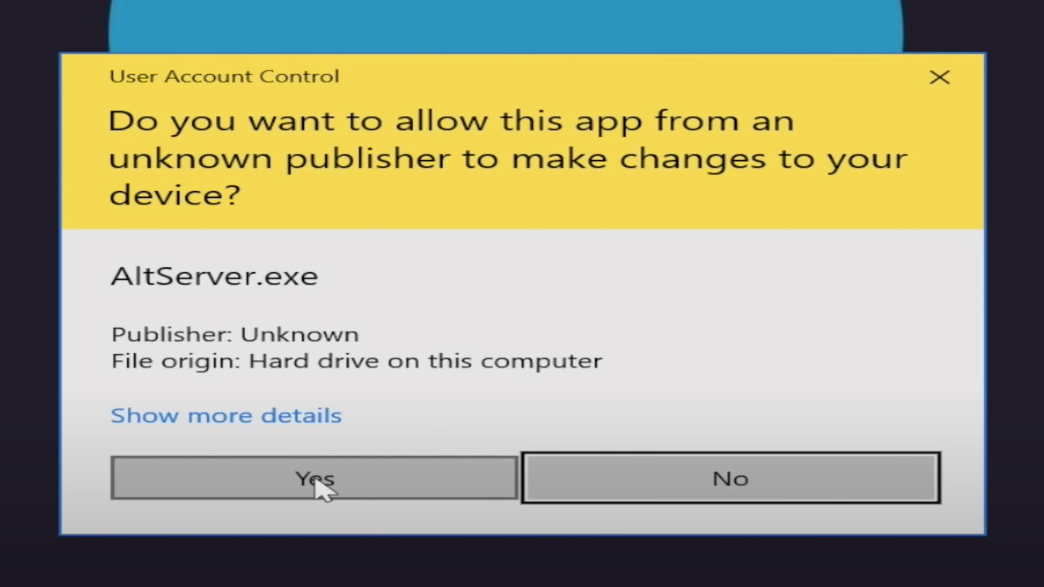
Allow AltServer.exe to make changes in the User Account Control prompt
left_click(324, 487)
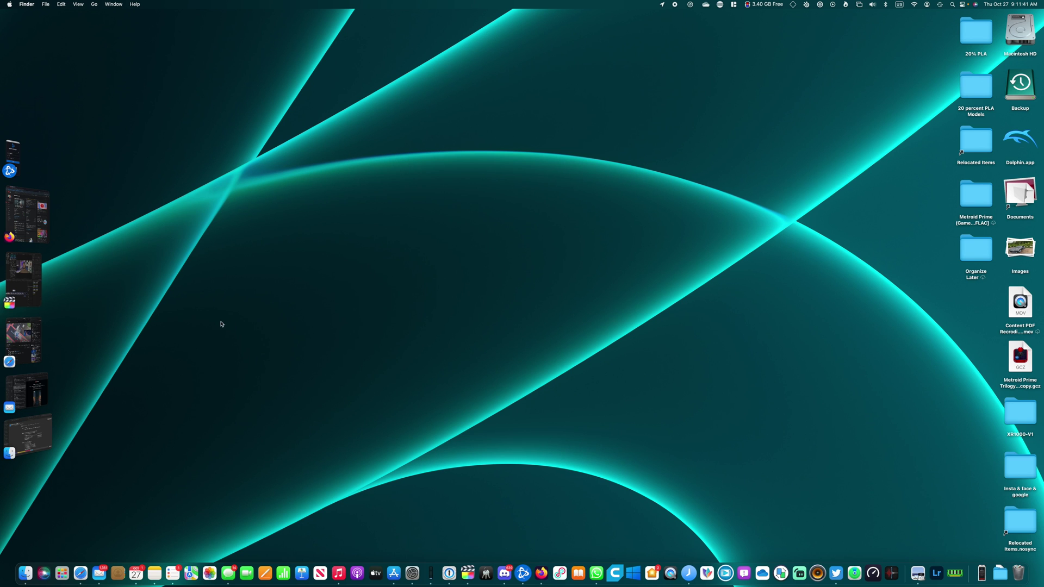
Bring the Finder device window forward and open Finder Settings to show iOS Devices in the sidebar
left_click(25, 573)
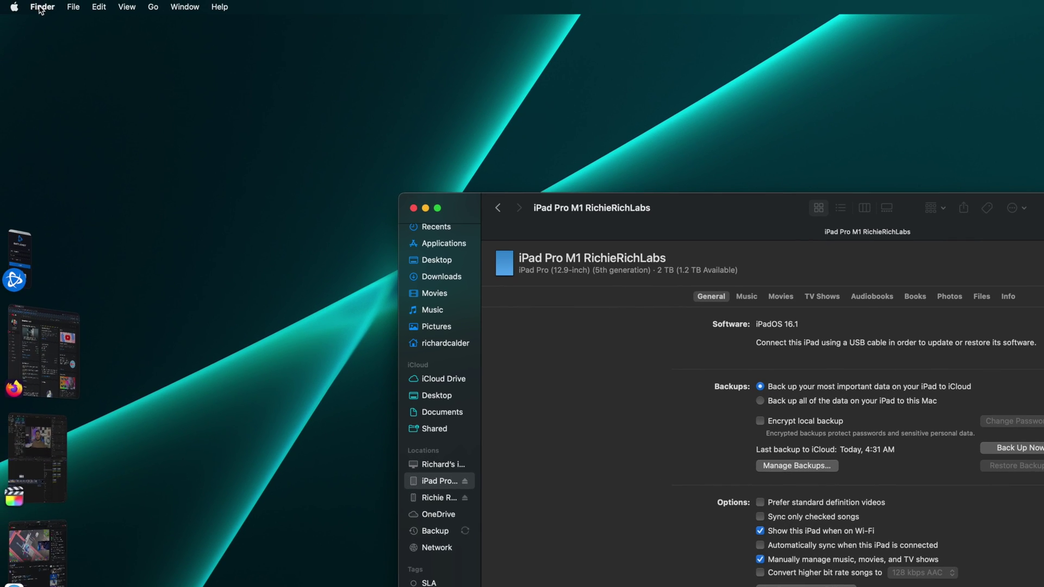
left_click(42, 7)
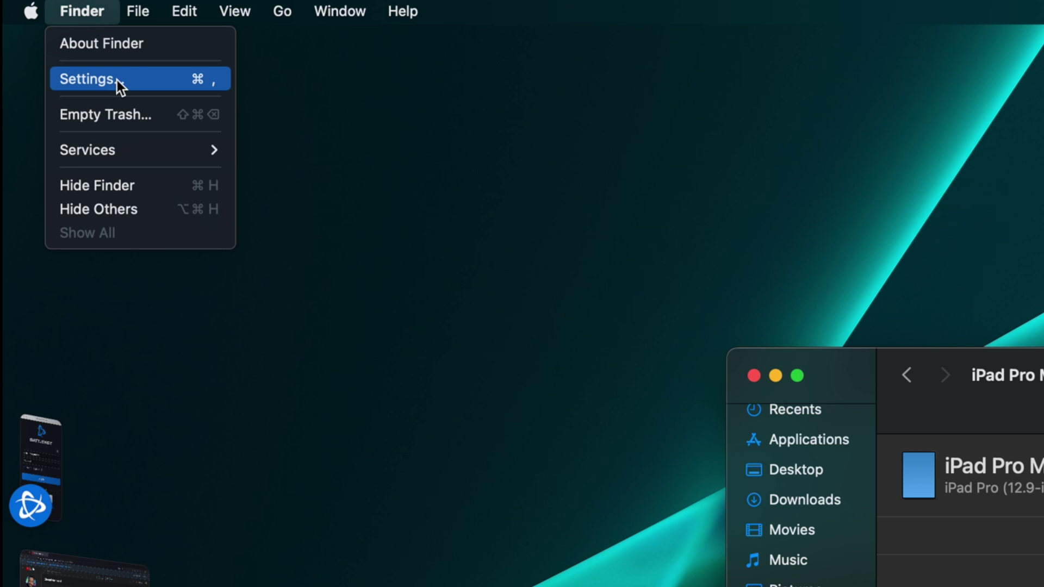
left_click(117, 81)
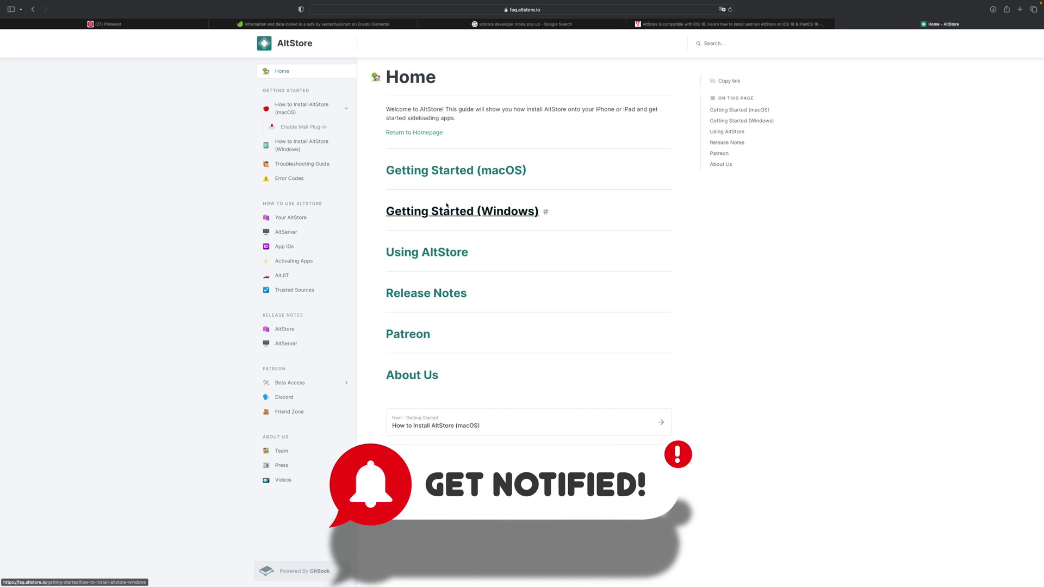
Open the 'How to Install AltStore (macOS)' guide in Safari
left_click(456, 169)
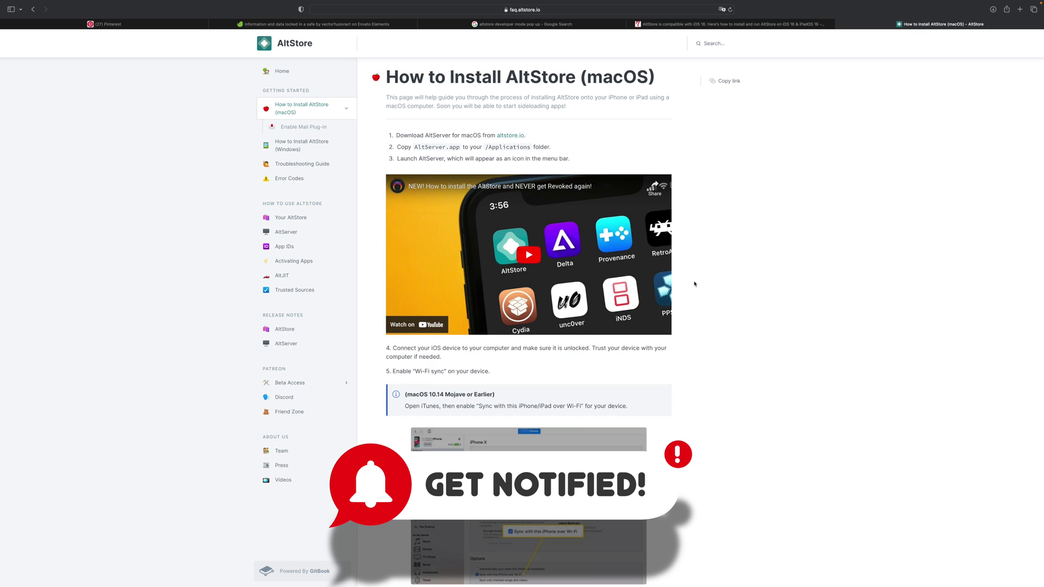
scroll(695, 285, "down", 10)
scroll(694, 284, "down", 10)
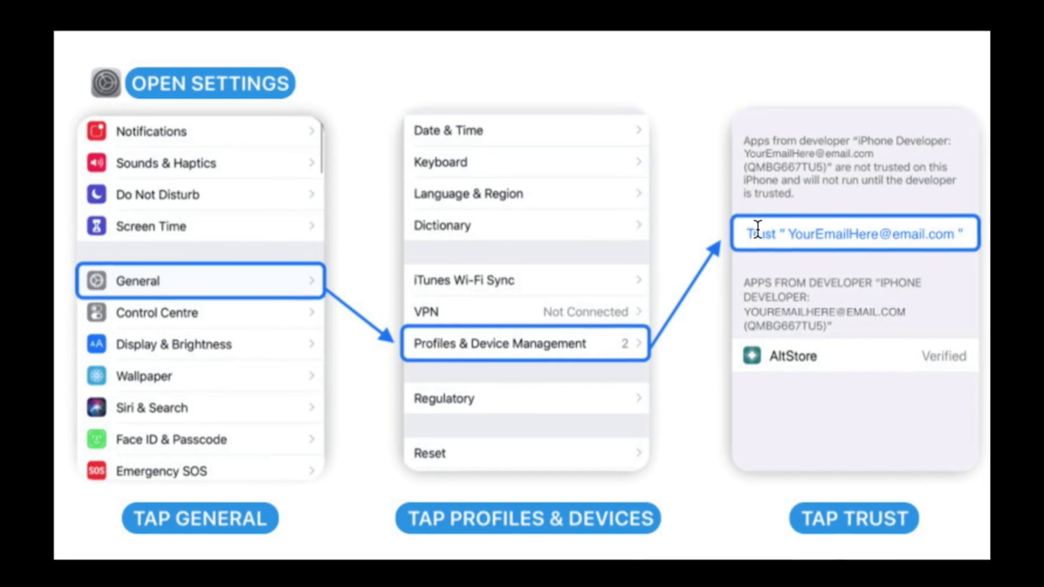
left_click(862, 231)
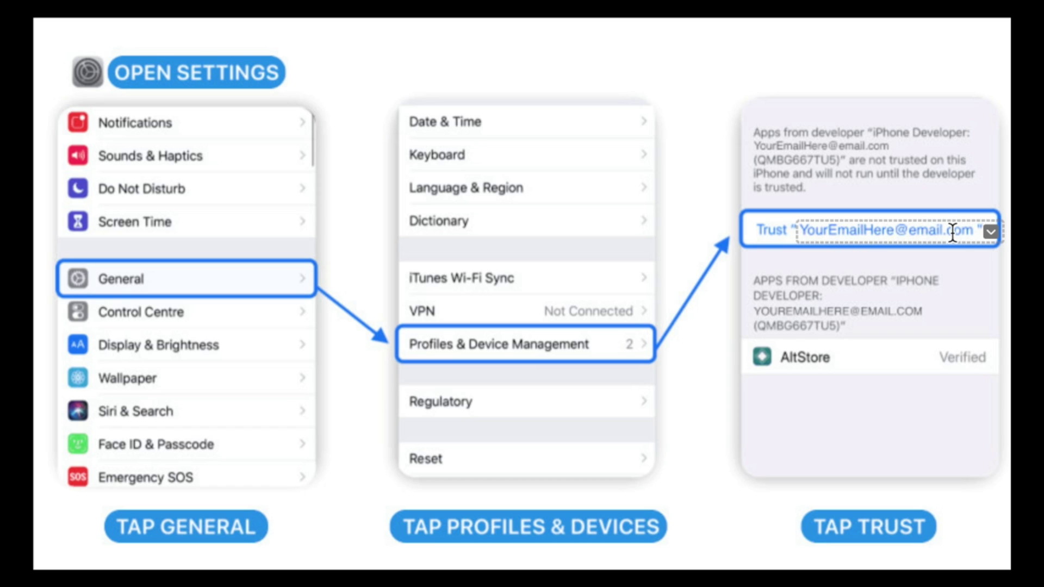
left_click(957, 398)
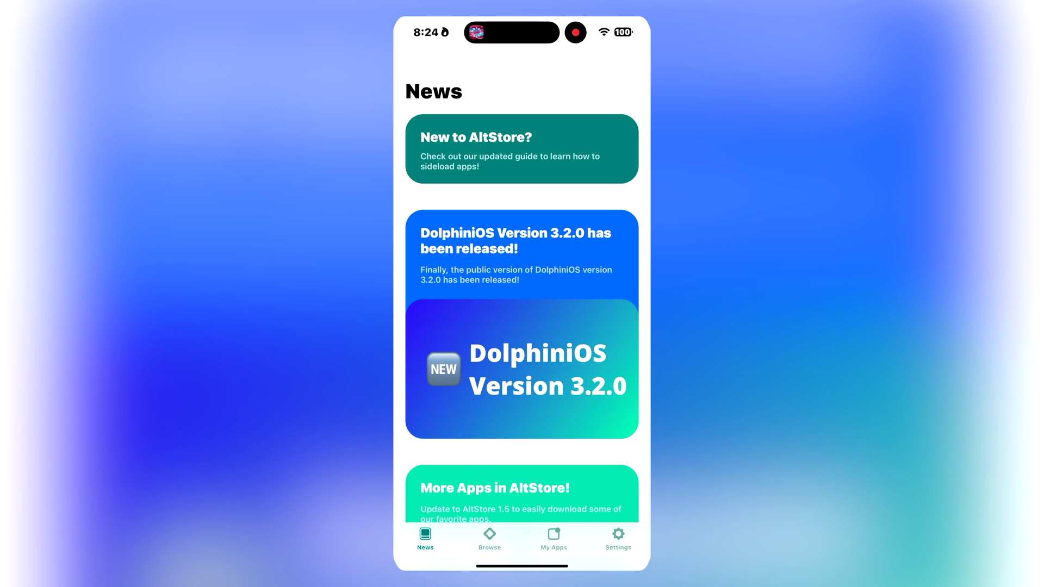
scroll(522, 327, "down", 6)
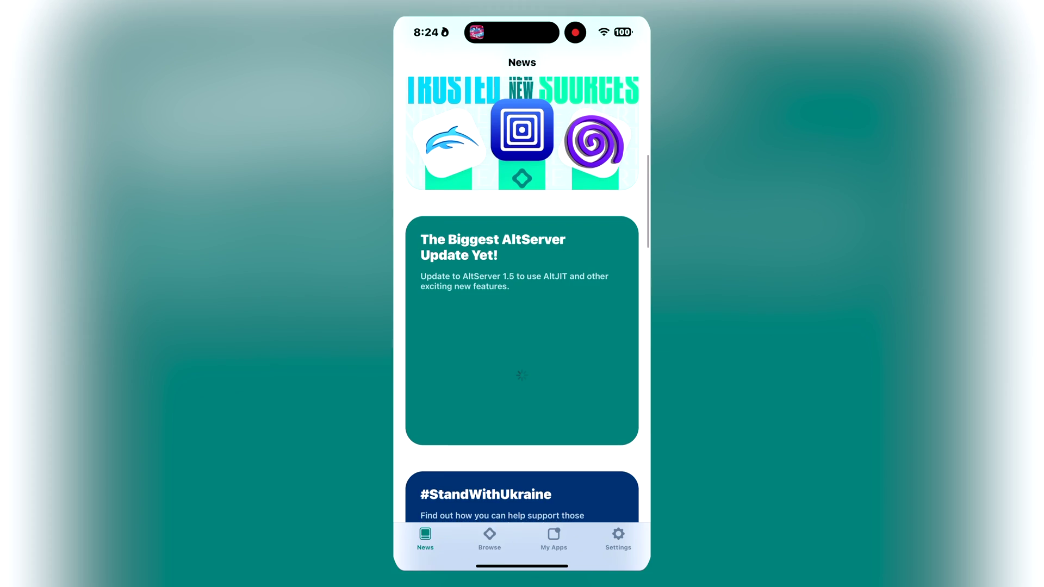
View Delta's details page in AltStore's Browse catalogue and launch the installed Delta app
left_click(489, 538)
scroll(522, 326, "down", 4)
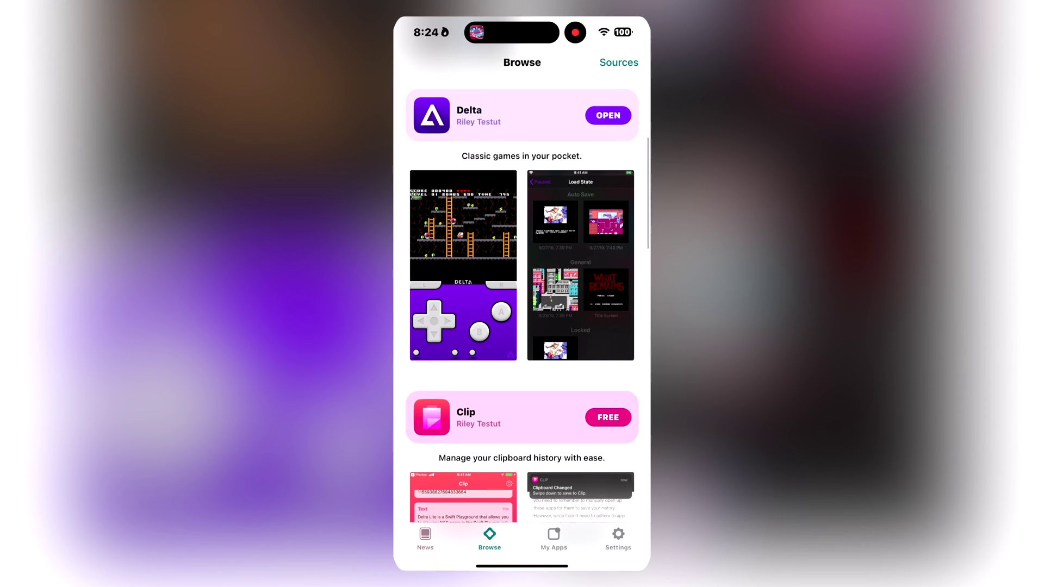
left_click(498, 115)
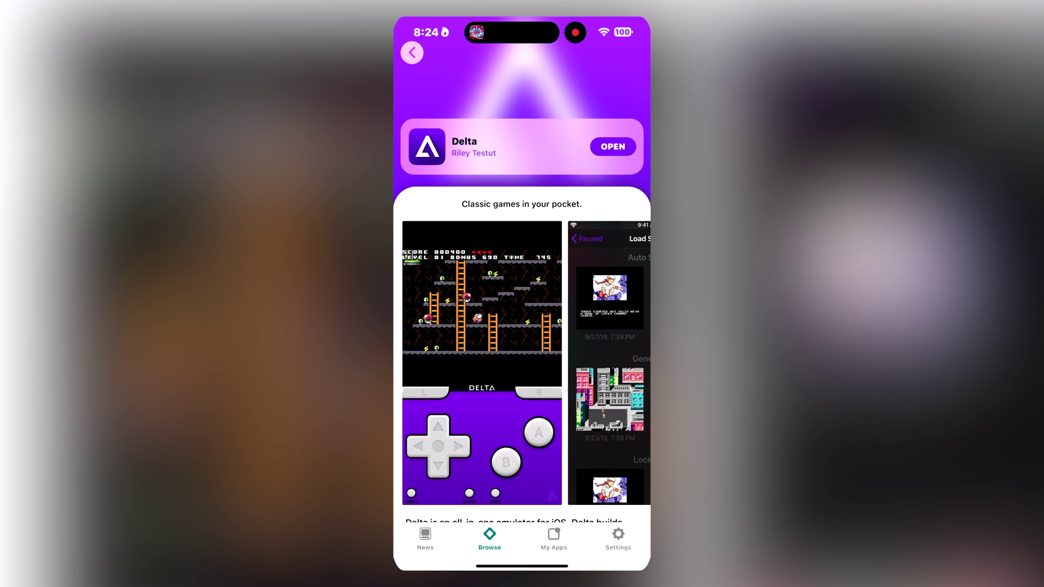
scroll(523, 327, "down", 2)
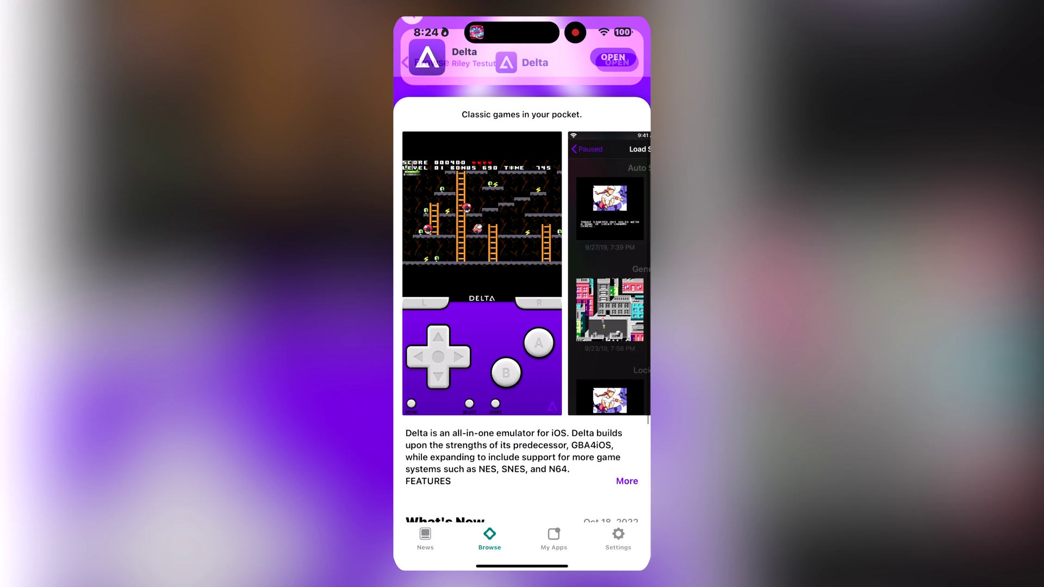
scroll(522, 274, "right", 5)
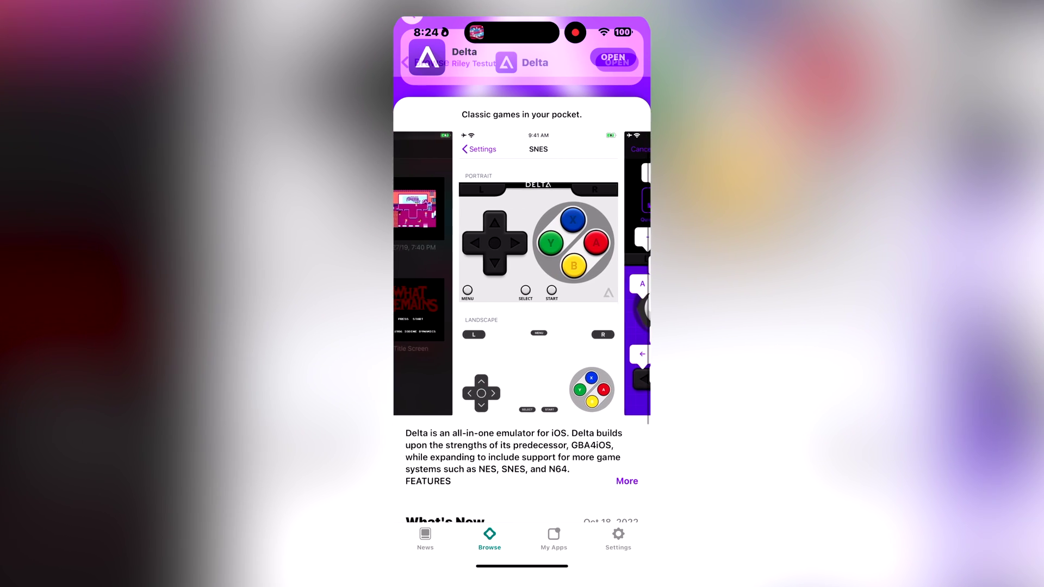
scroll(523, 274, "right", 5)
scroll(522, 326, "up", 1)
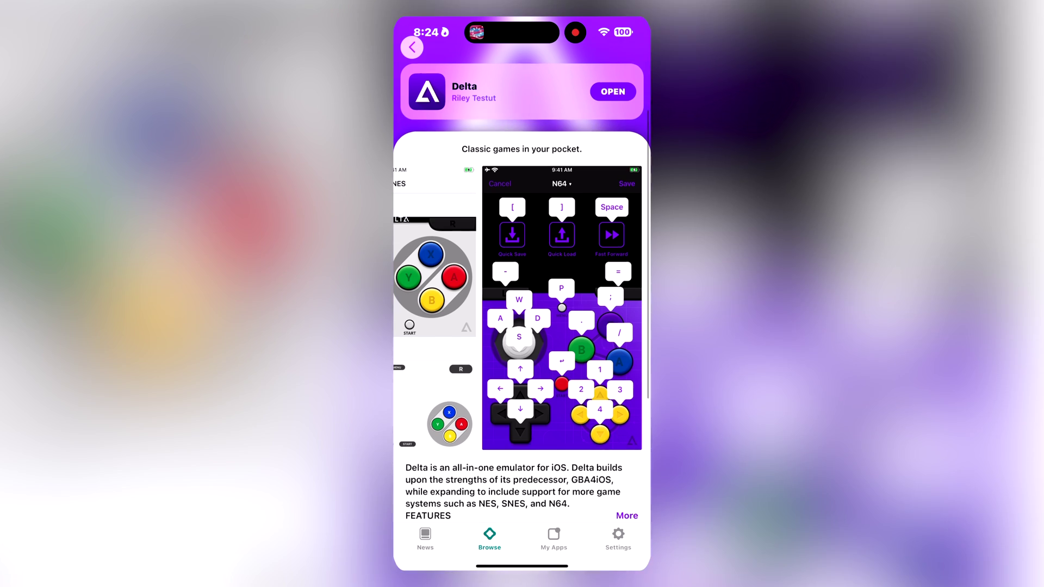
scroll(522, 327, "up", 2)
left_click(612, 146)
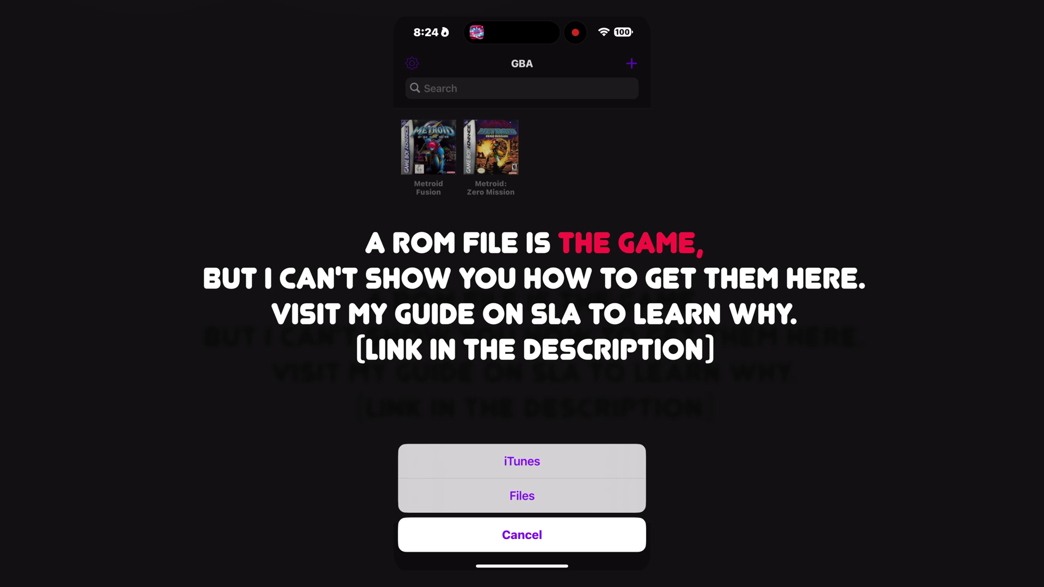
Cancel the iTunes/Files import-source sheet in Delta
left_click(522, 494)
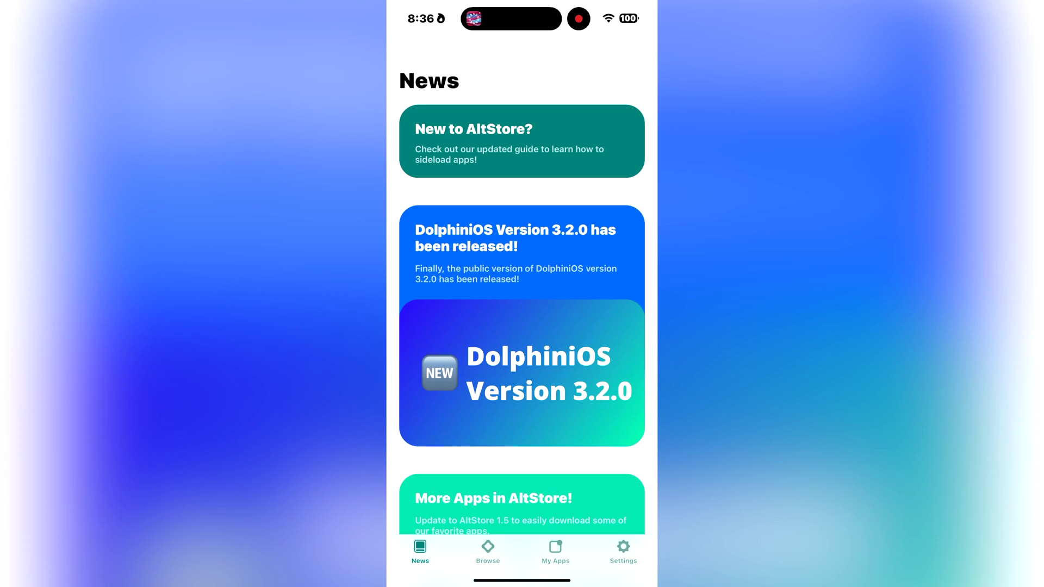
scroll(523, 326, "down", 5)
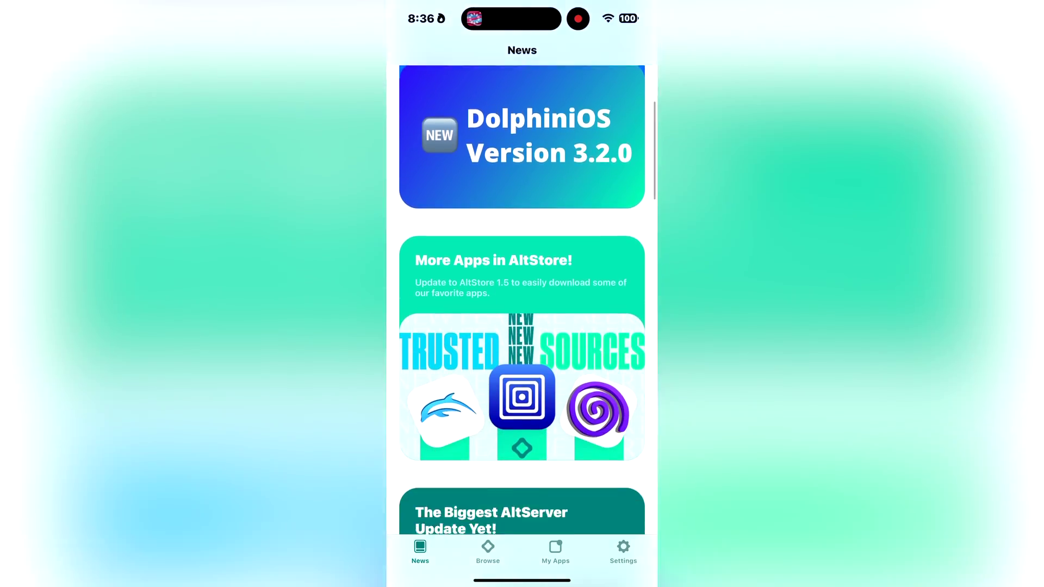
scroll(522, 326, "down", 3)
Scroll AltStore's Browse catalogue to DolphiniOS, then swipe the home bar to switch to DolphiniOS
left_click(488, 552)
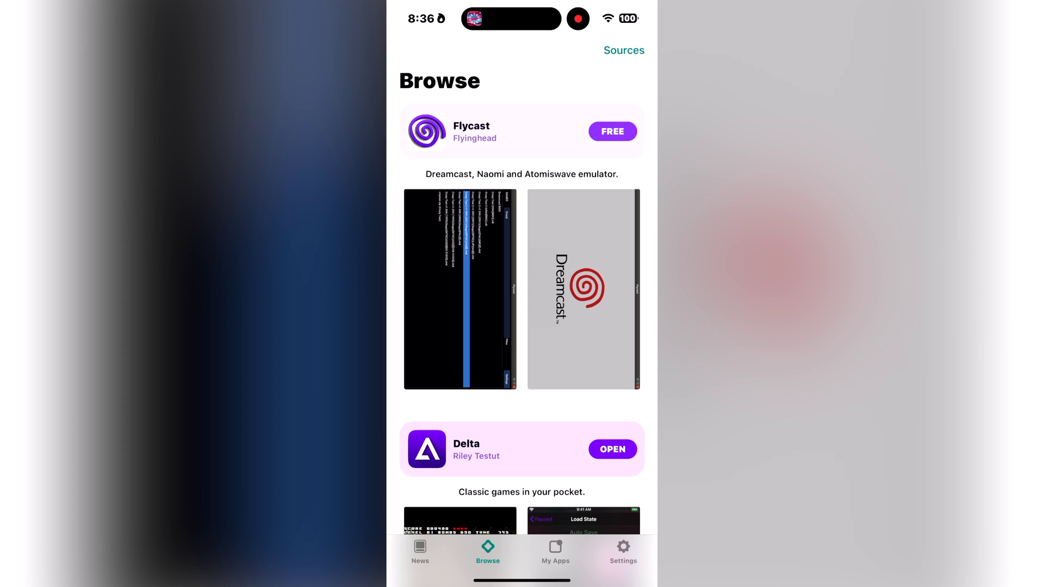
scroll(522, 326, "down", 3)
scroll(523, 327, "down", 3)
scroll(522, 326, "down", 3)
scroll(521, 326, "down", 2)
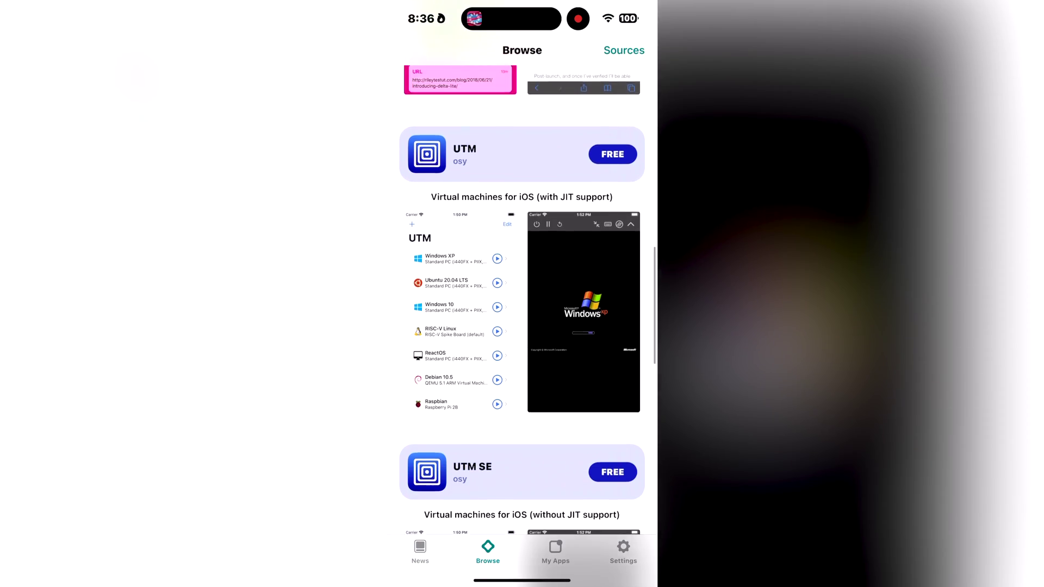
scroll(522, 326, "down", 3)
scroll(522, 326, "down", 3)
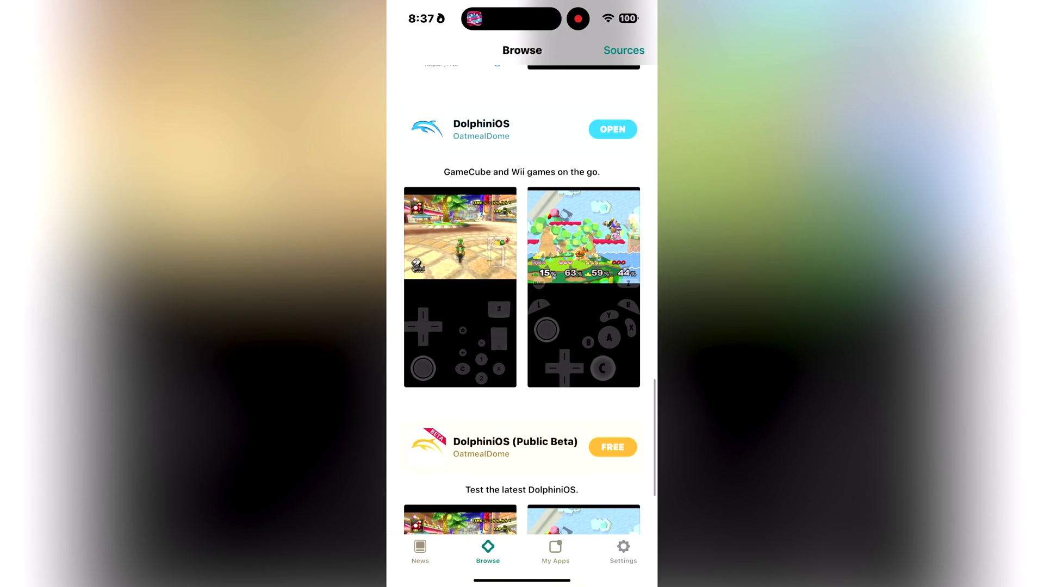
left_click_drag(620, 581, 424, 580)
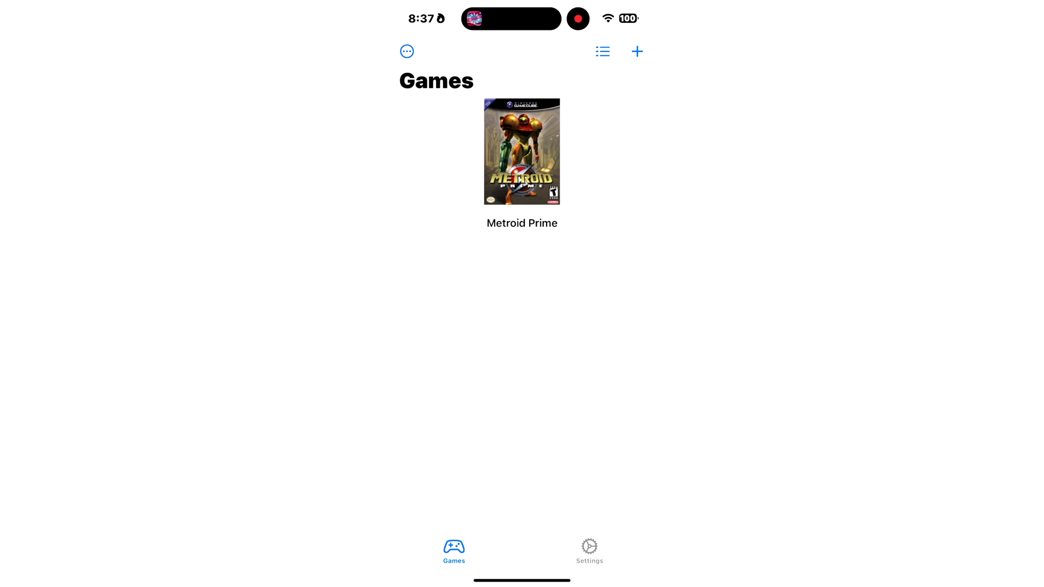
Import a GameCube ROM from the Files picker via the Games library's + button
left_click(637, 51)
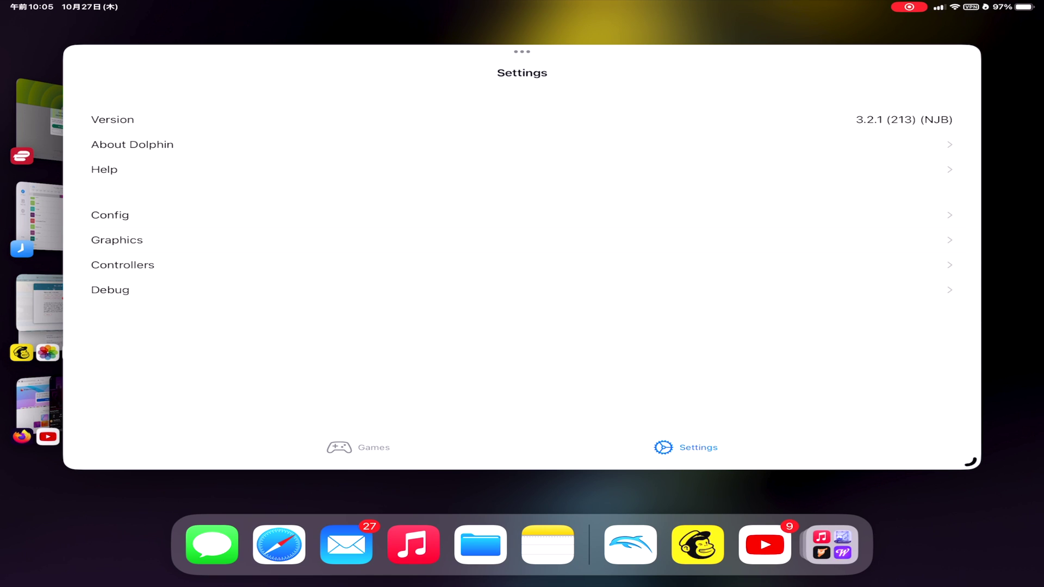
Open DolphiniOS's Controllers settings, which warn the Xbox Wireless Controller isn't connected
left_click(522, 265)
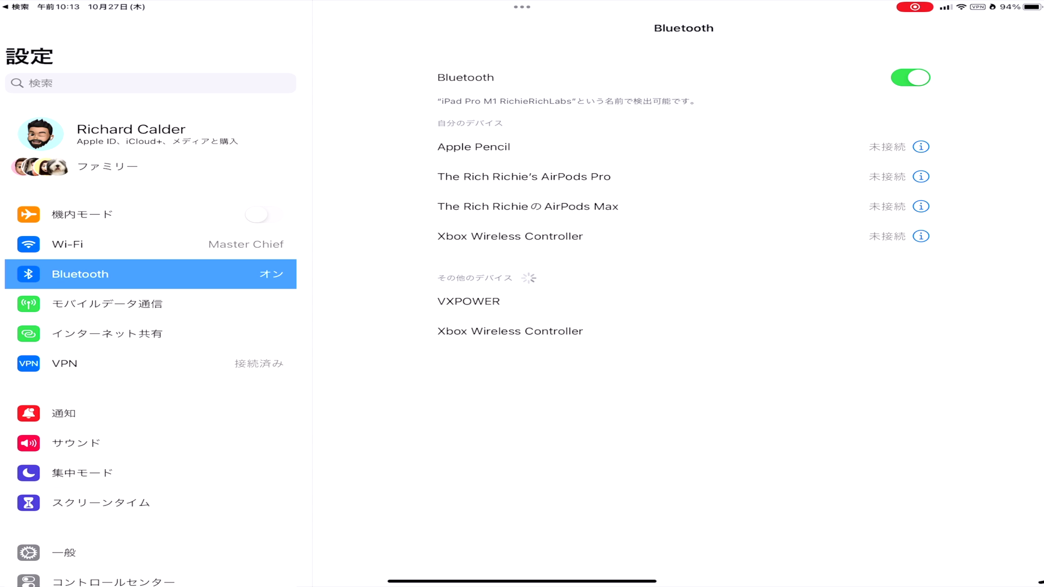
Select Xbox Wireless Controller under Bluetooth Other Devices to send a pairing request
left_click(509, 331)
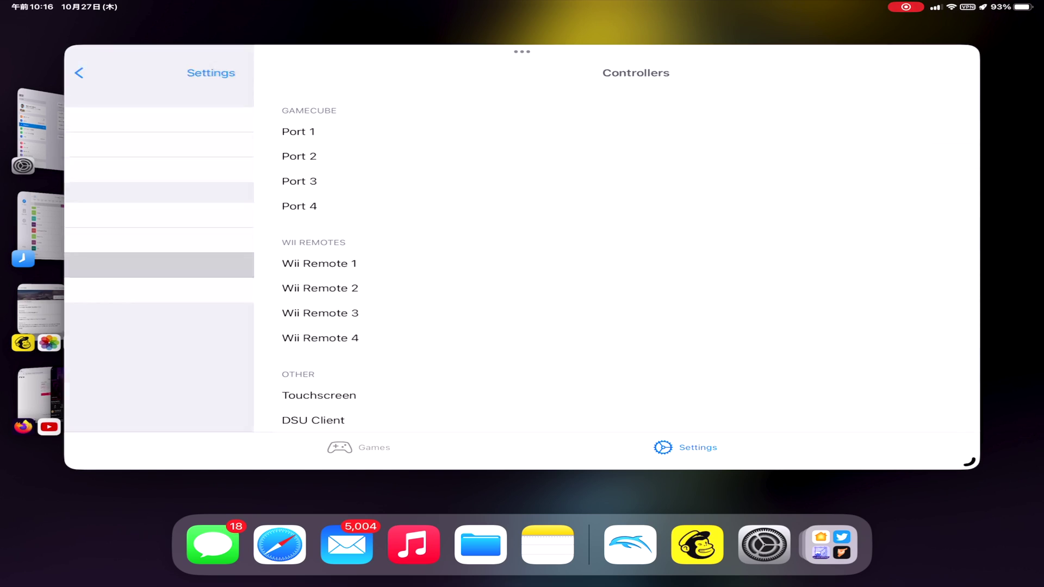
Show Port 1's Xbox Wireless Controller button mappings for A, B, X, Y, Z and START
left_click(522, 131)
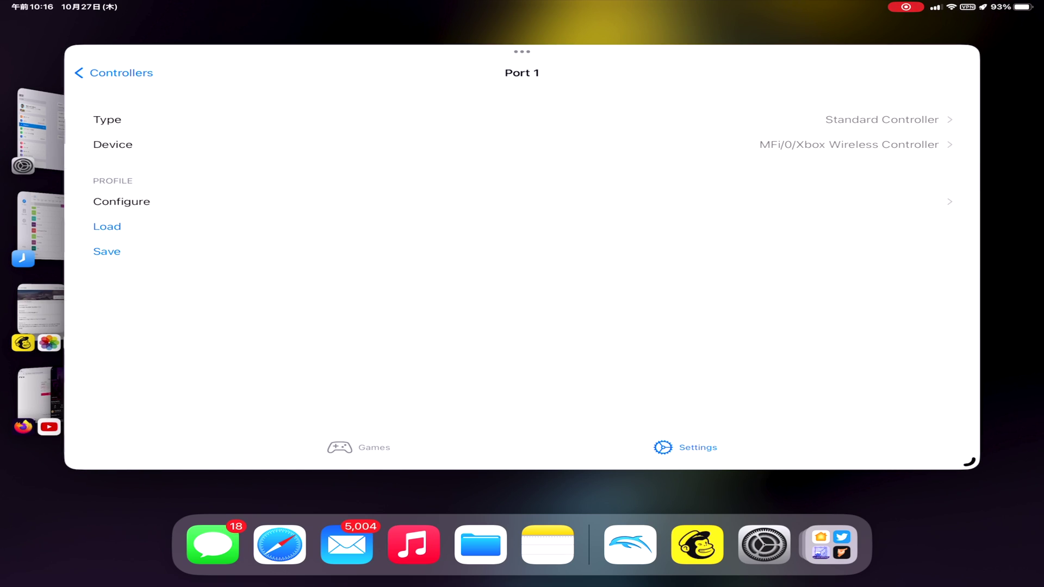
left_click(522, 201)
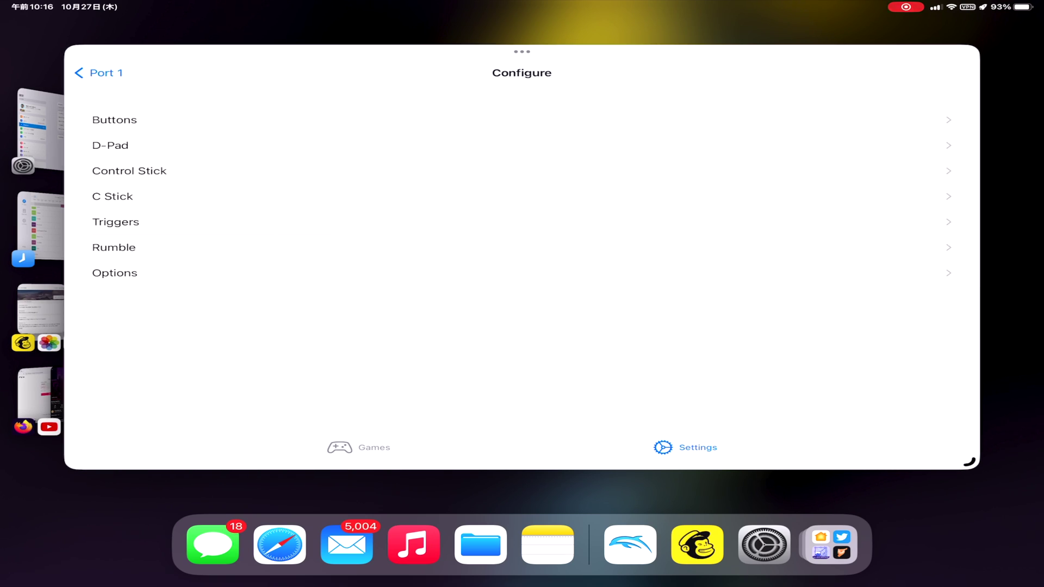
left_click(522, 119)
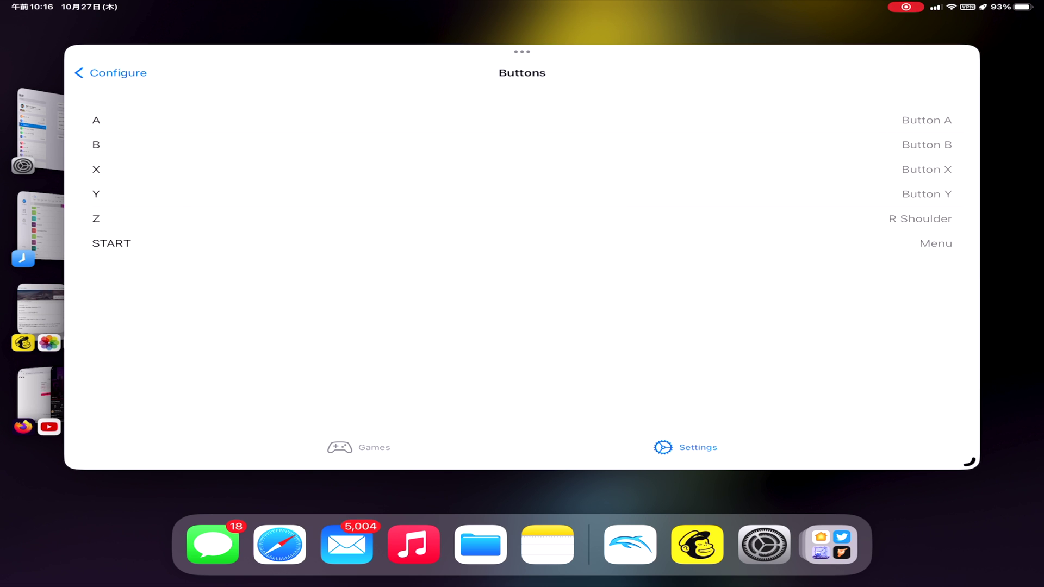